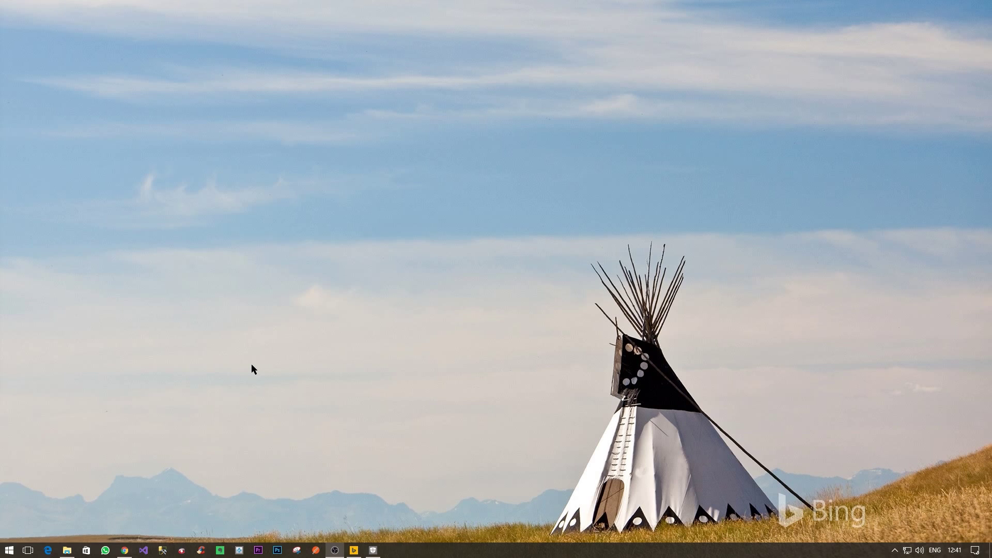
# Open Windows Settings and go to the Personalization section.
pyautogui.press('super+i')
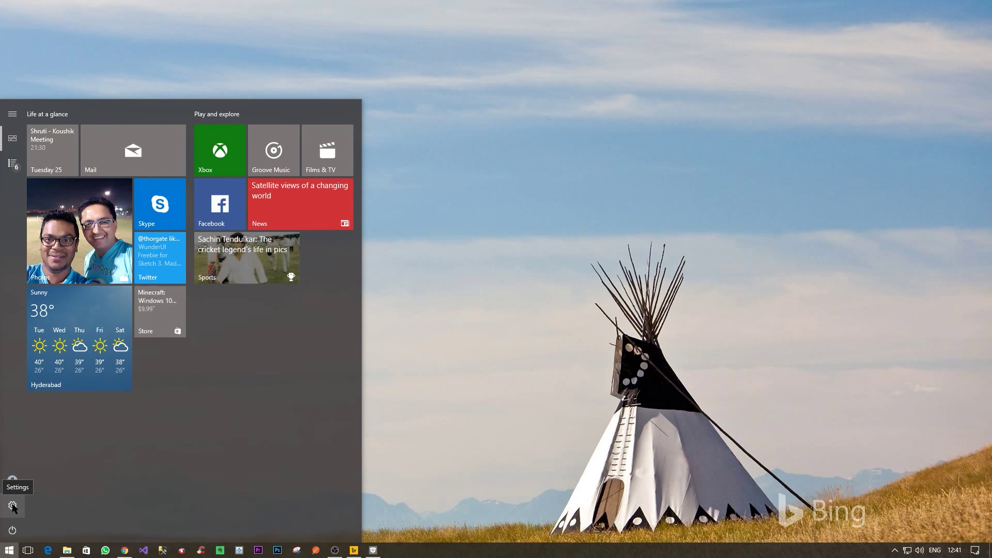
pyautogui.click(12, 506)
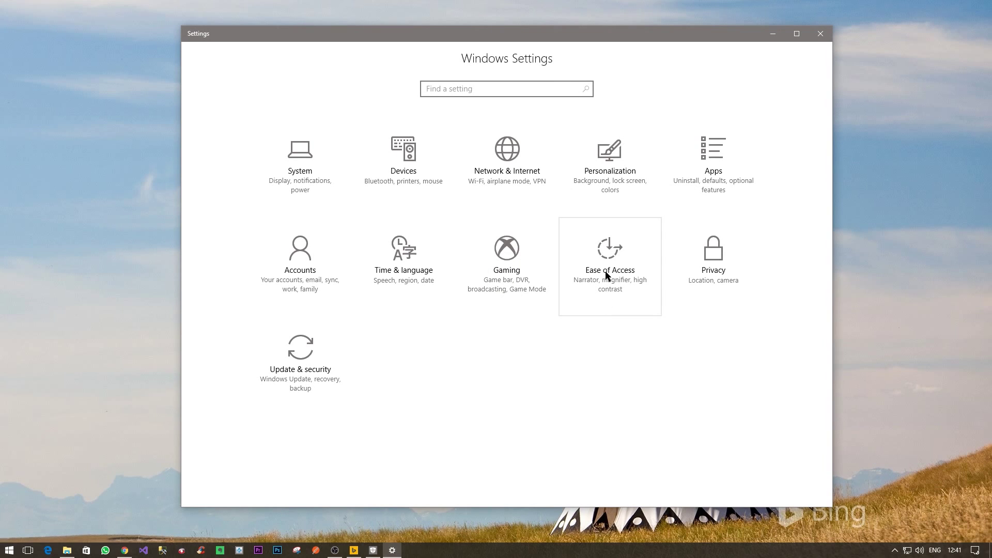
pyautogui.click(609, 187)
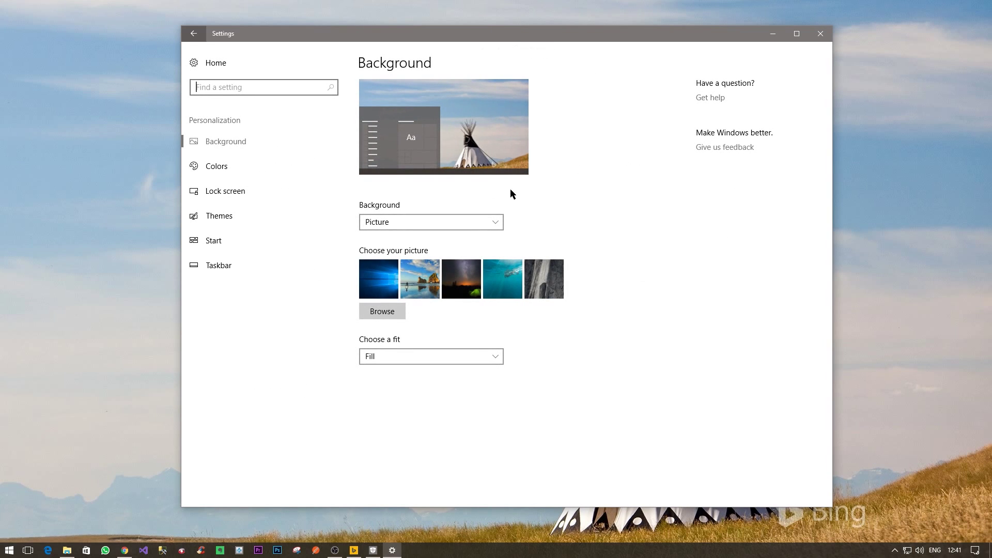
# On the Lock screen page, switch the background from Windows spotlight to Picture with the ice-cave photo.
pyautogui.click(271, 195)
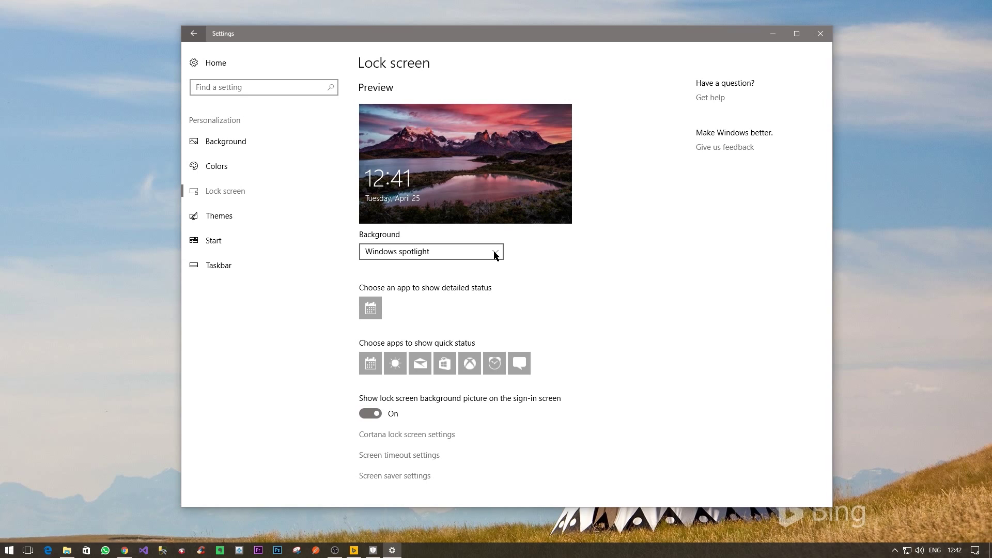
pyautogui.click(494, 253)
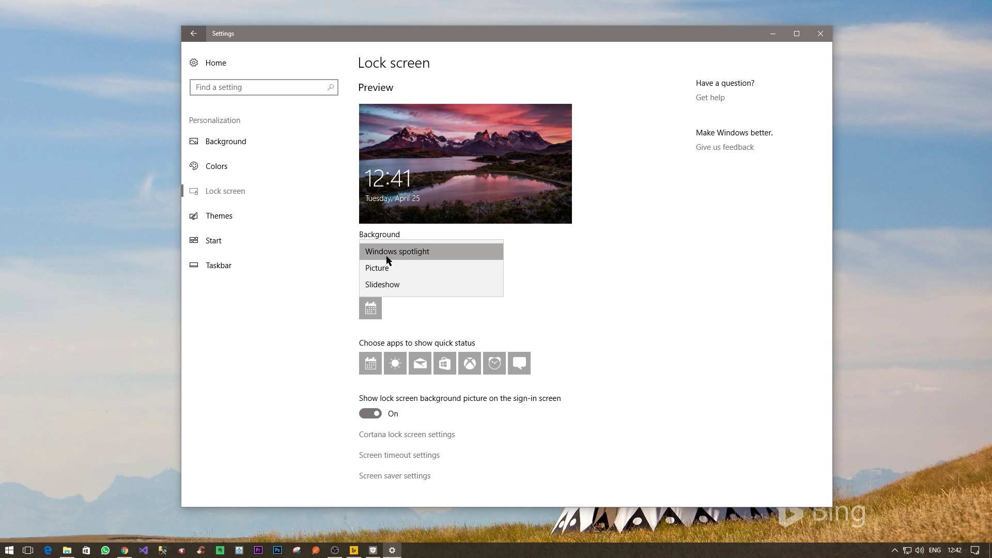
pyautogui.click(494, 253)
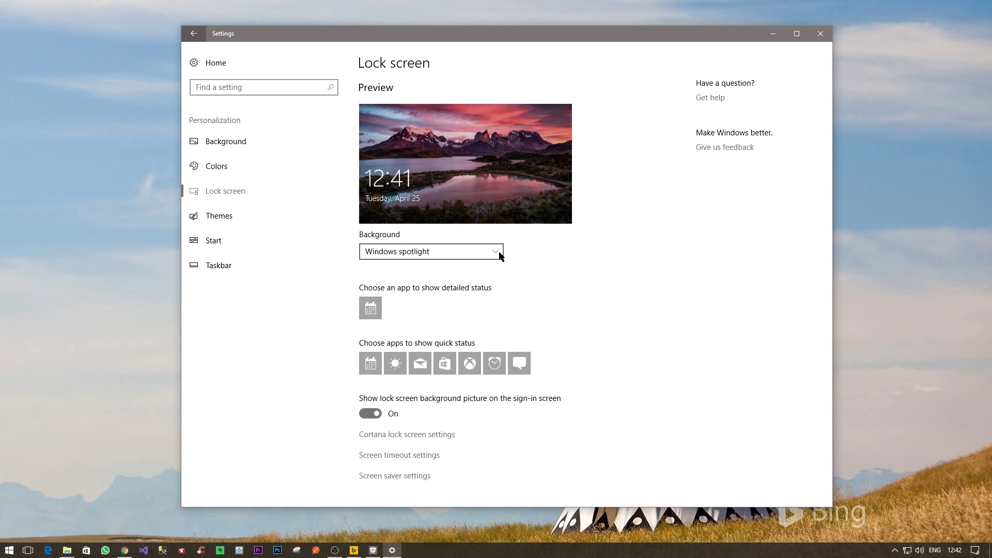
pyautogui.click(498, 252)
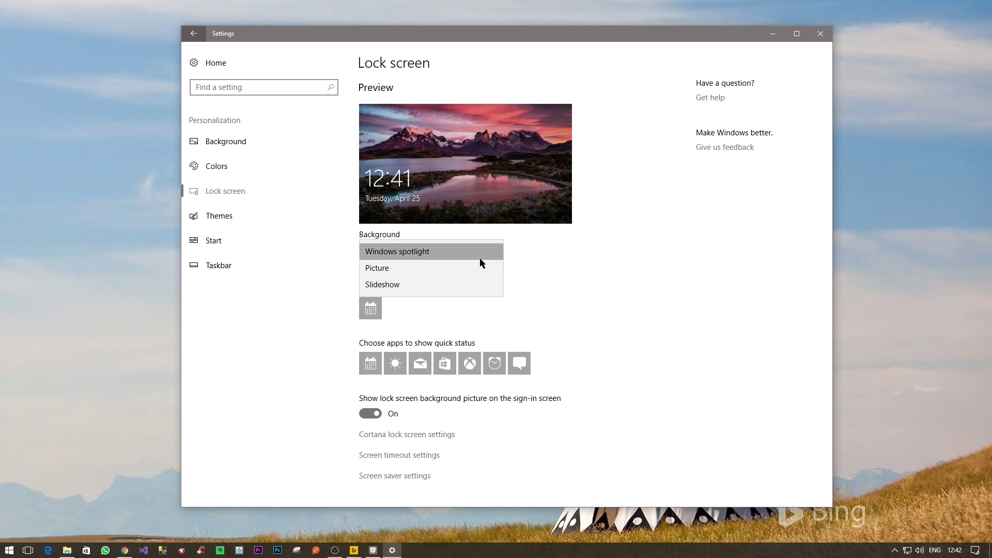
pyautogui.click(387, 273)
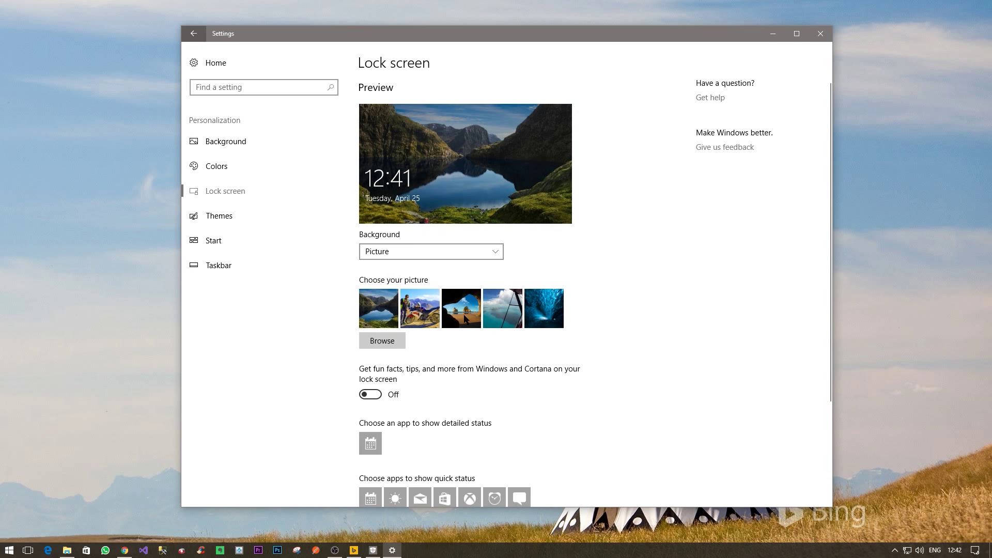
pyautogui.click(541, 306)
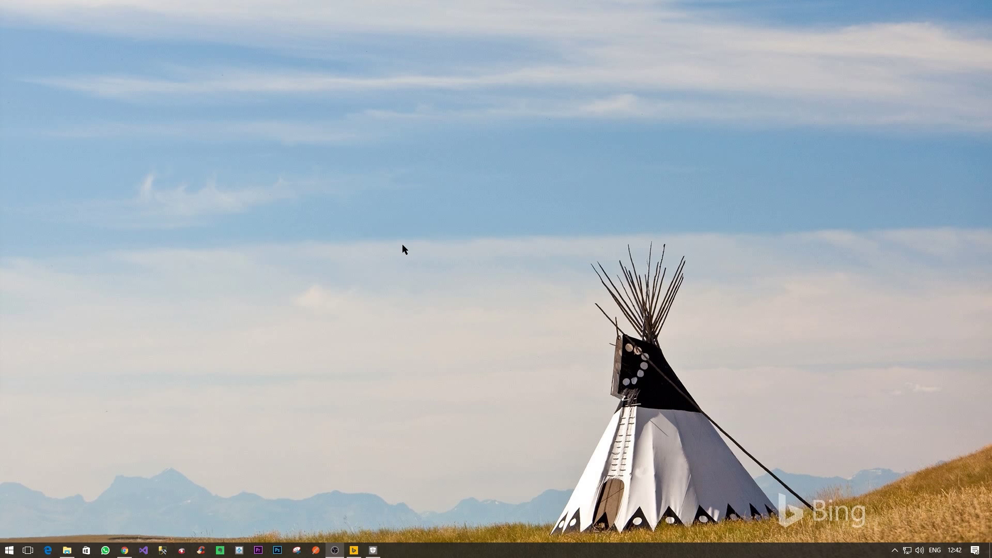
# Use the Run box to open the user profile's AppData folder in File Explorer.
pyautogui.press('super+r')
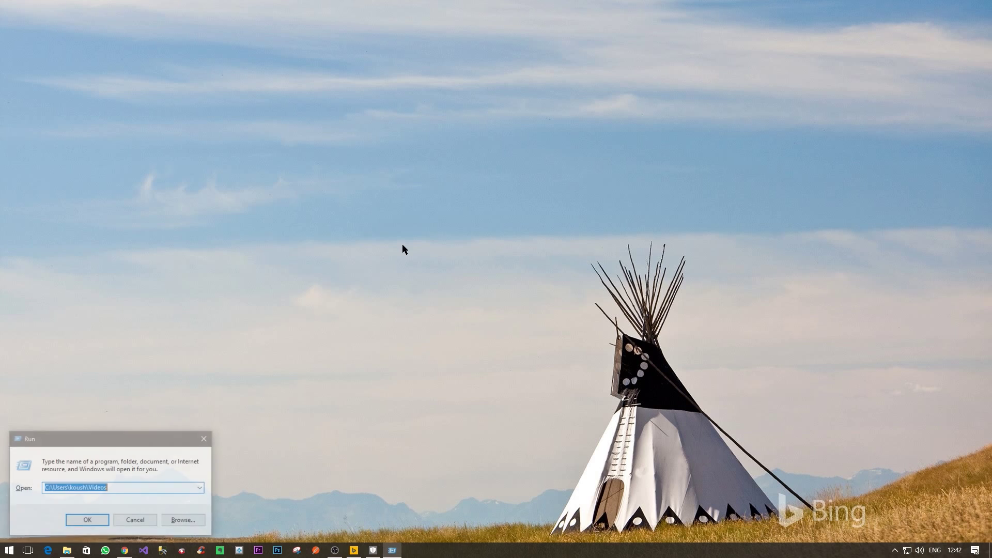
pyautogui.press('Down')
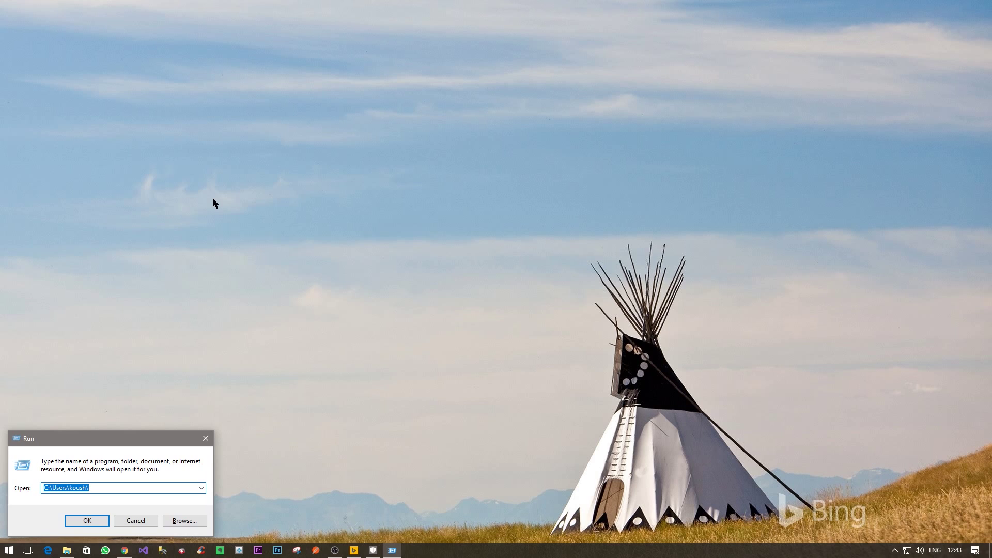
pyautogui.press('End')
pyautogui.write('AppData')
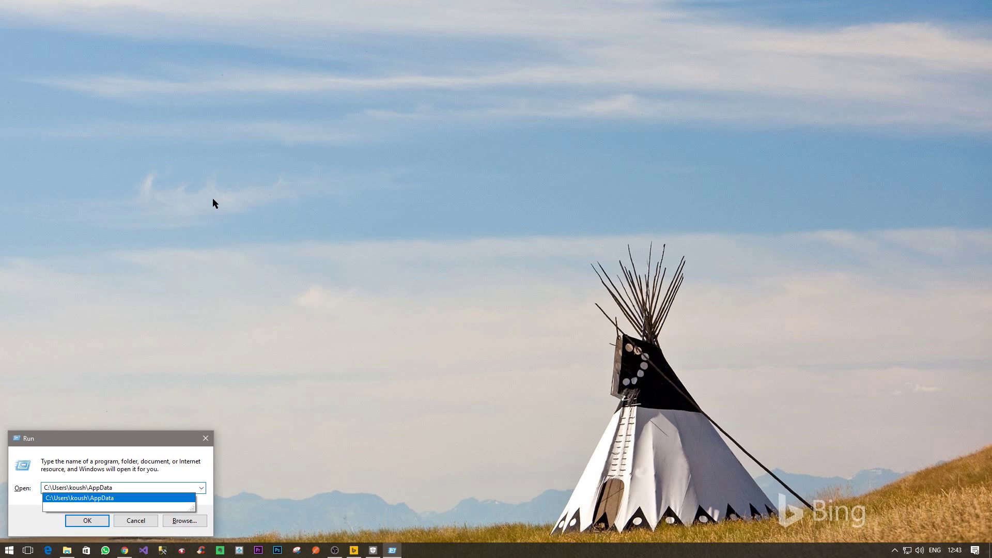
pyautogui.press('Return')
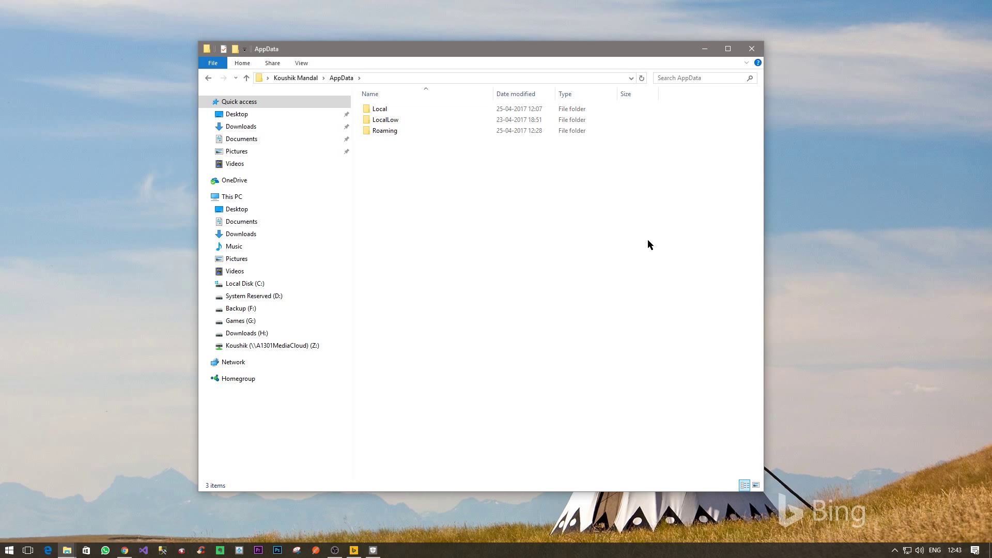
# Open the Local folder, then its Packages folder.
pyautogui.doubleClick(393, 108)
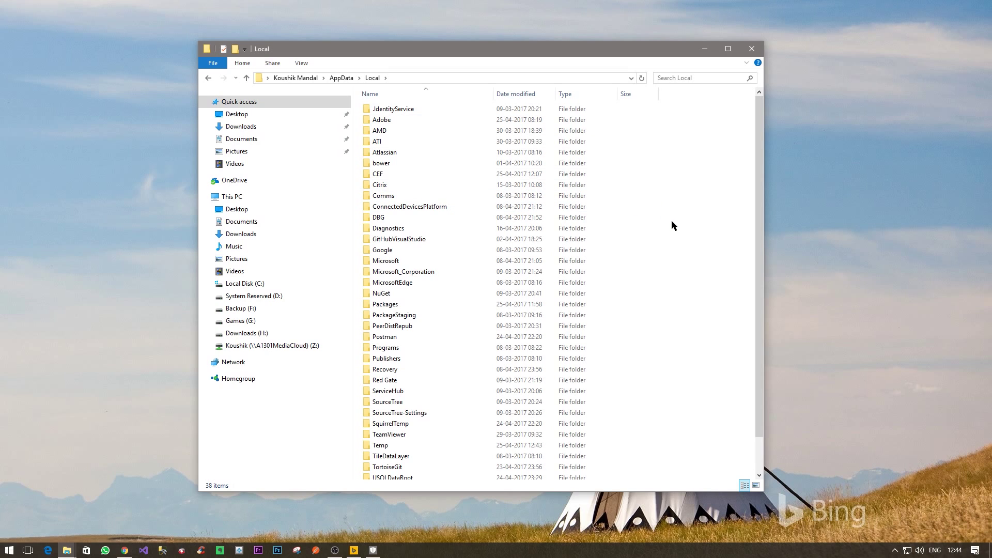
pyautogui.press('p')
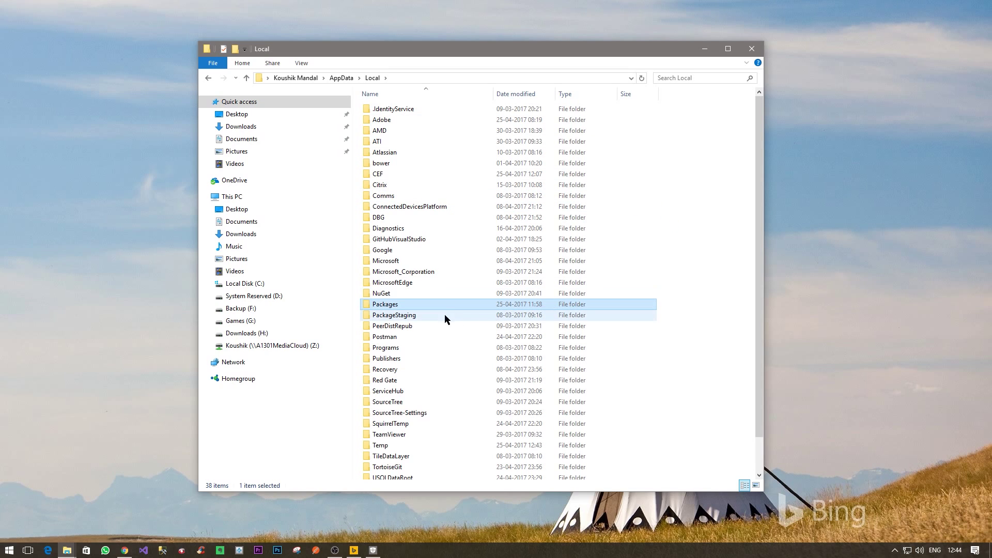
pyautogui.doubleClick(385, 304)
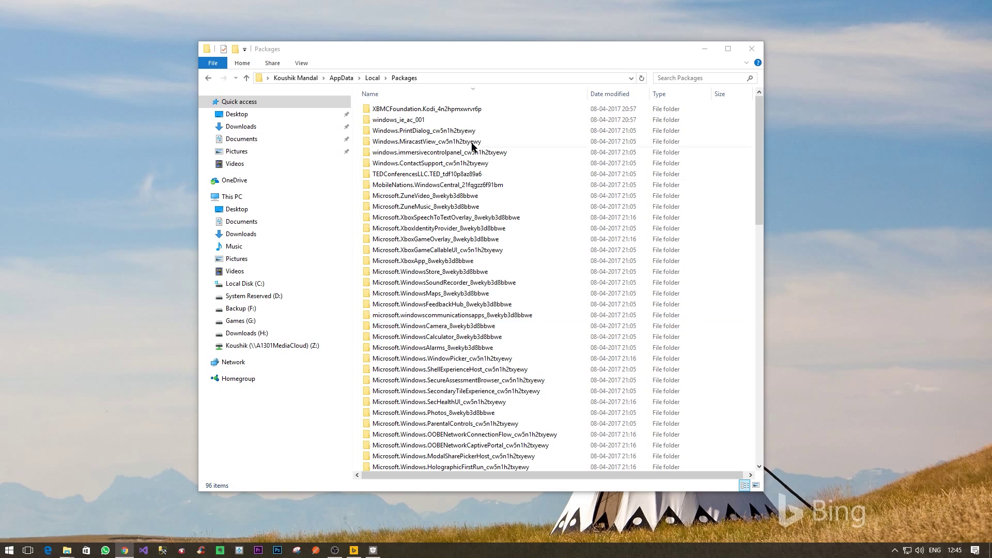
# Sort the package folders by name and scroll down toward Microsoft.Windows.ContentDeliveryManager_cw5n1h2txyewy.
pyautogui.click(448, 93)
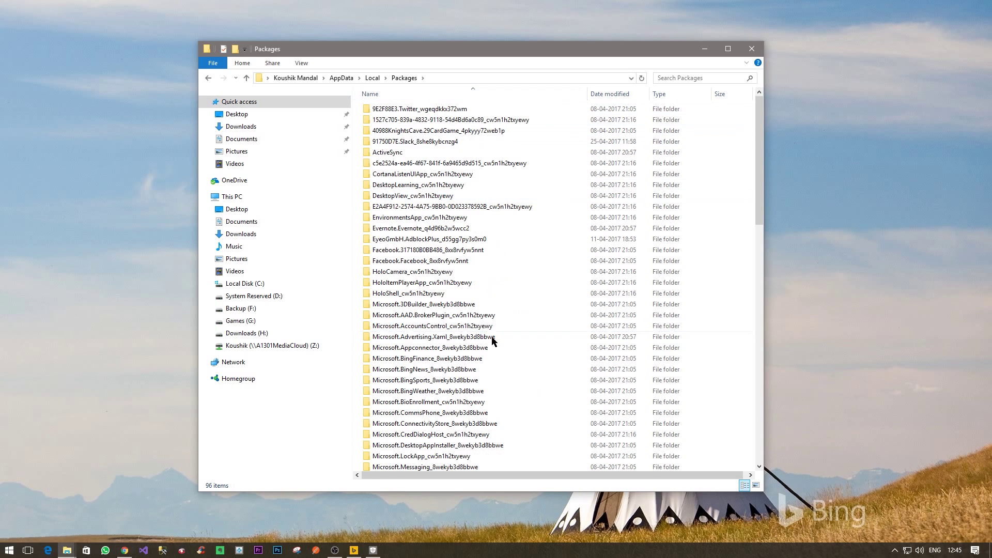
pyautogui.scroll(-3, 444, 355)
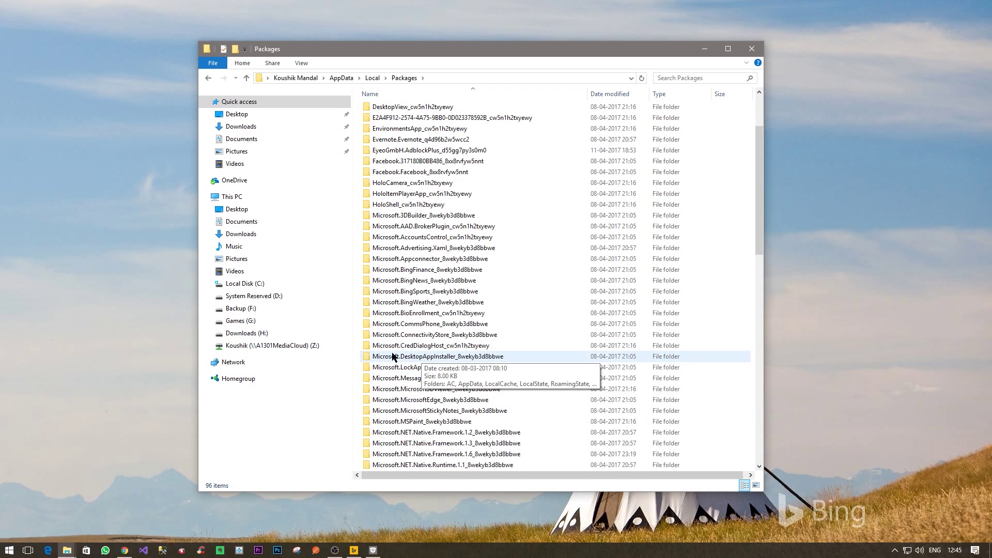
pyautogui.scroll(-6, 434, 346)
pyautogui.scroll(-5, 400, 306)
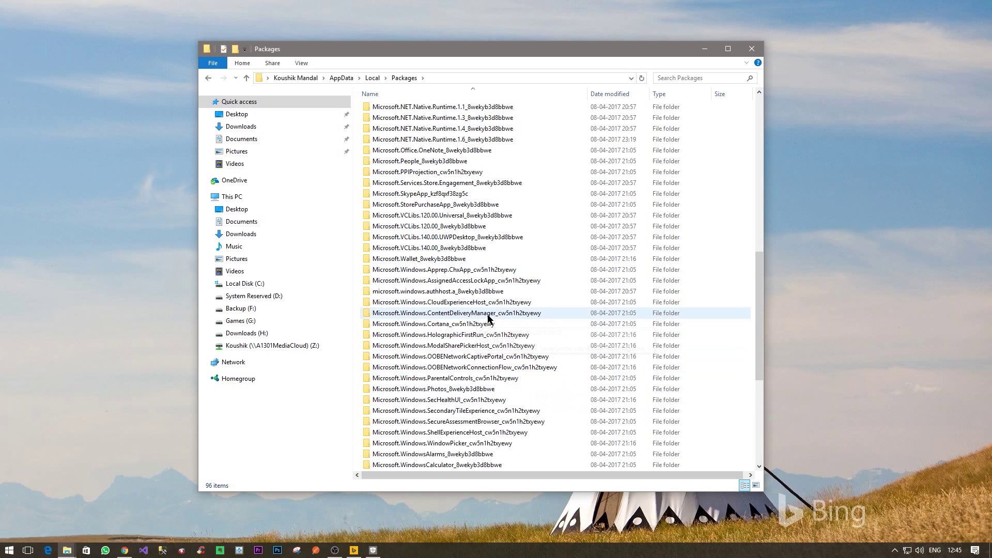
# Open the ContentDeliveryManager Settings folder and delete its roaming.lock and settings files.
pyautogui.doubleClick(482, 313)
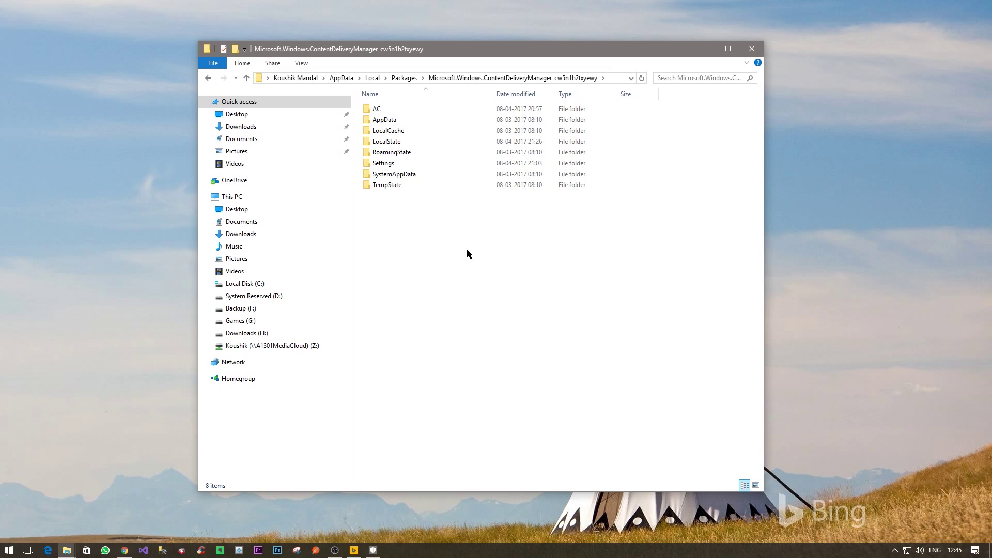
pyautogui.doubleClick(387, 163)
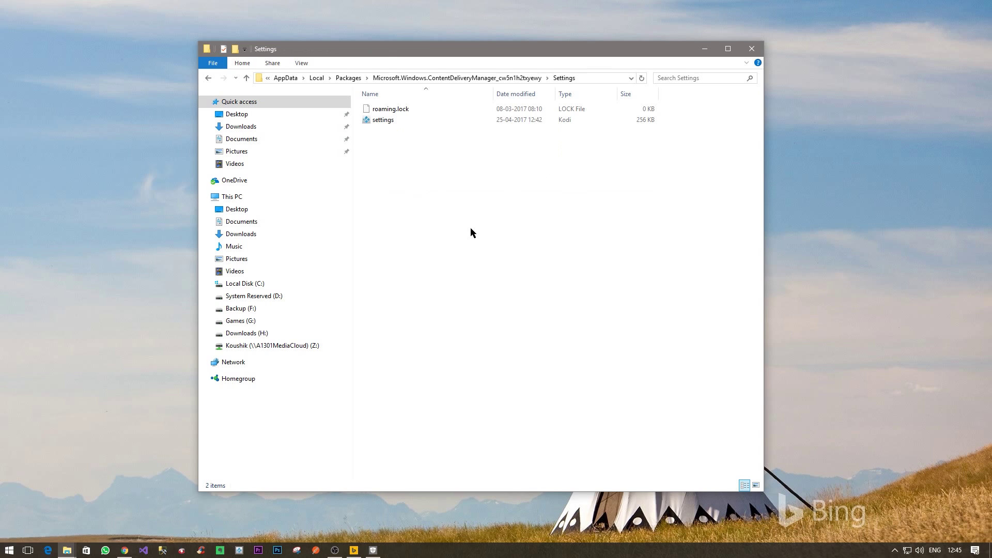
pyautogui.moveTo(405, 141); pyautogui.dragTo(362, 105)
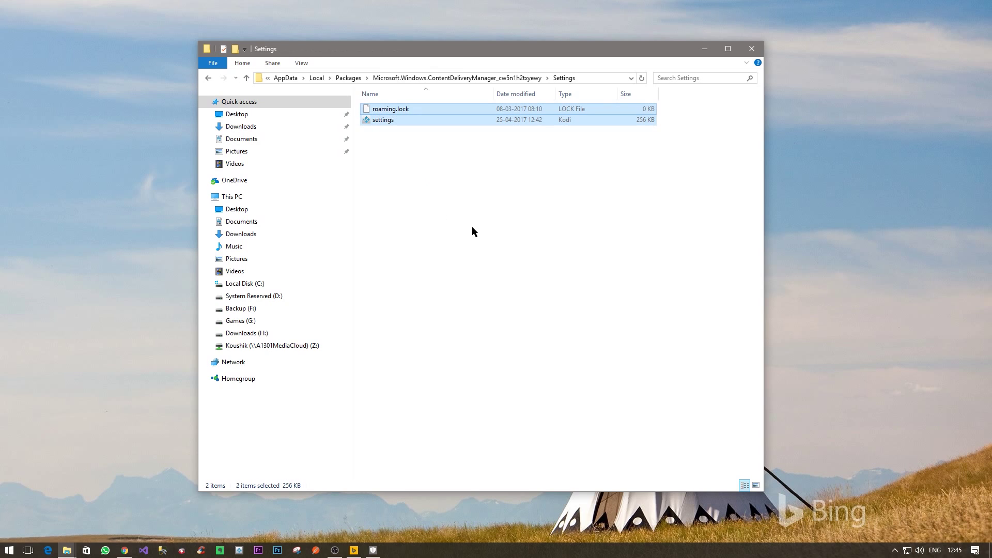
pyautogui.click(472, 227)
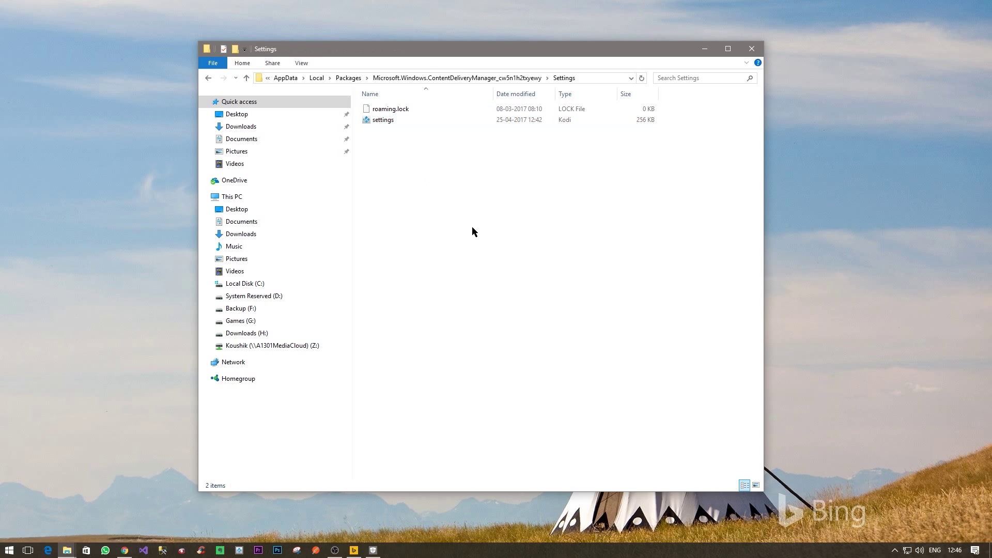
pyautogui.moveTo(398, 148); pyautogui.dragTo(377, 106)
pyautogui.rightClick(385, 111)
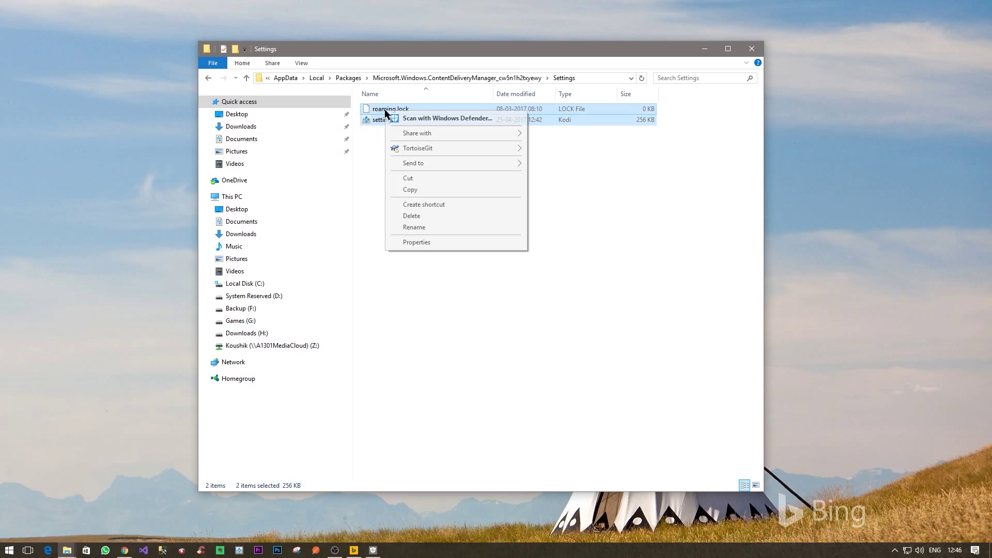
pyautogui.click(421, 217)
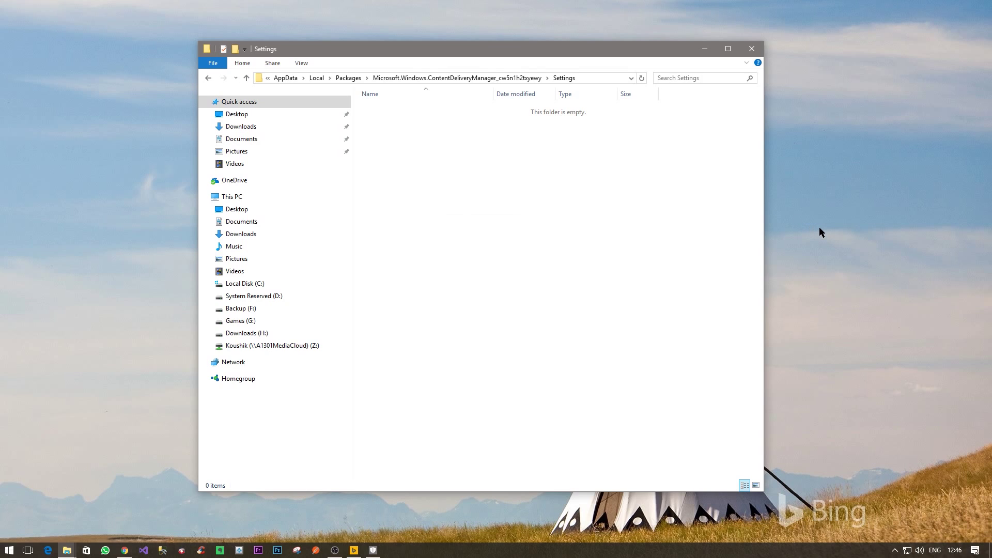
# Reopen Settings > Personalization > Lock screen and set the background back to Windows spotlight.
pyautogui.click(799, 166)
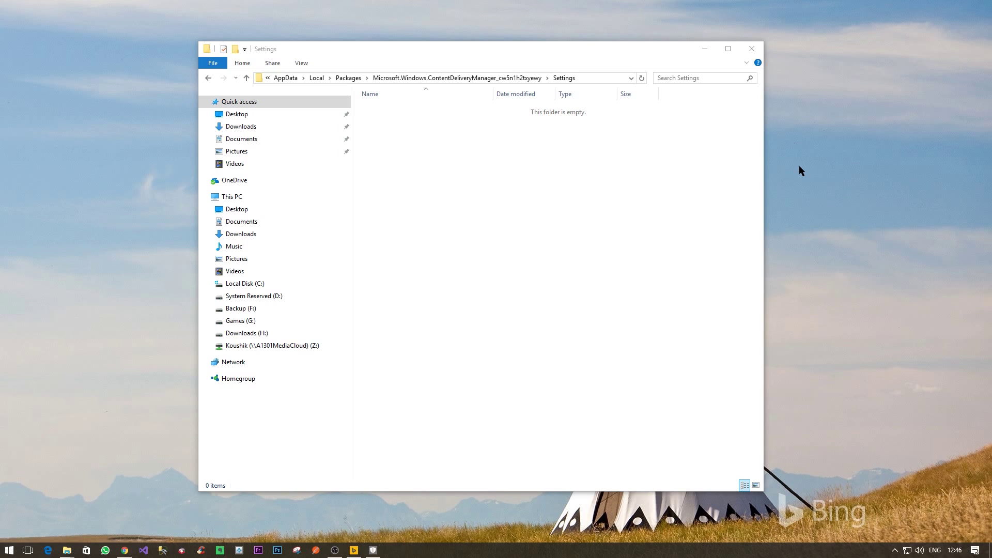
pyautogui.press('super+i')
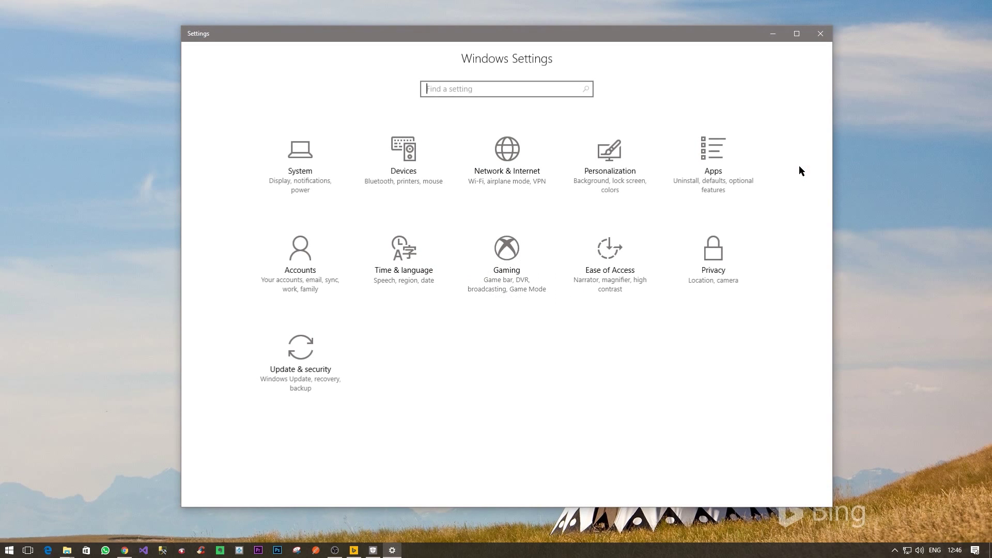
pyautogui.click(607, 182)
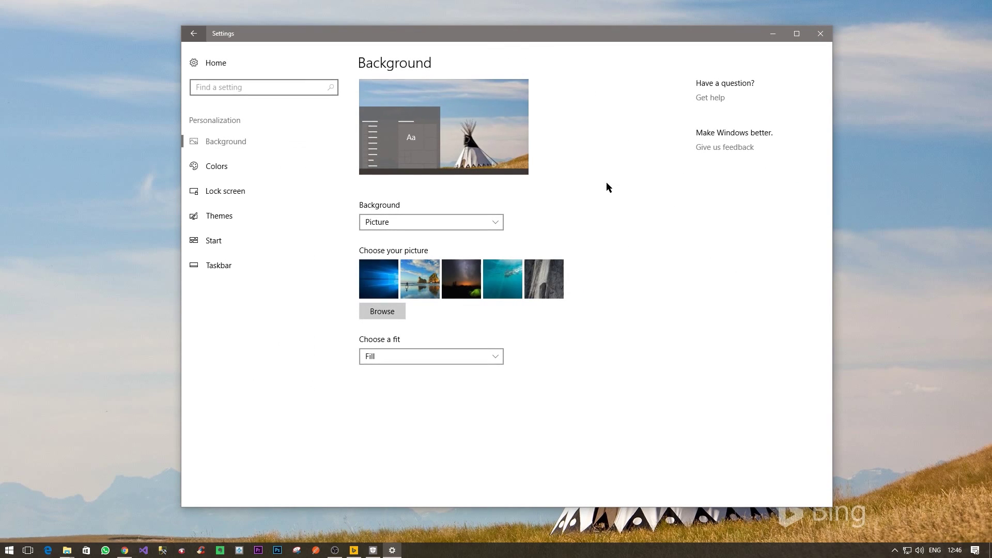
pyautogui.click(251, 191)
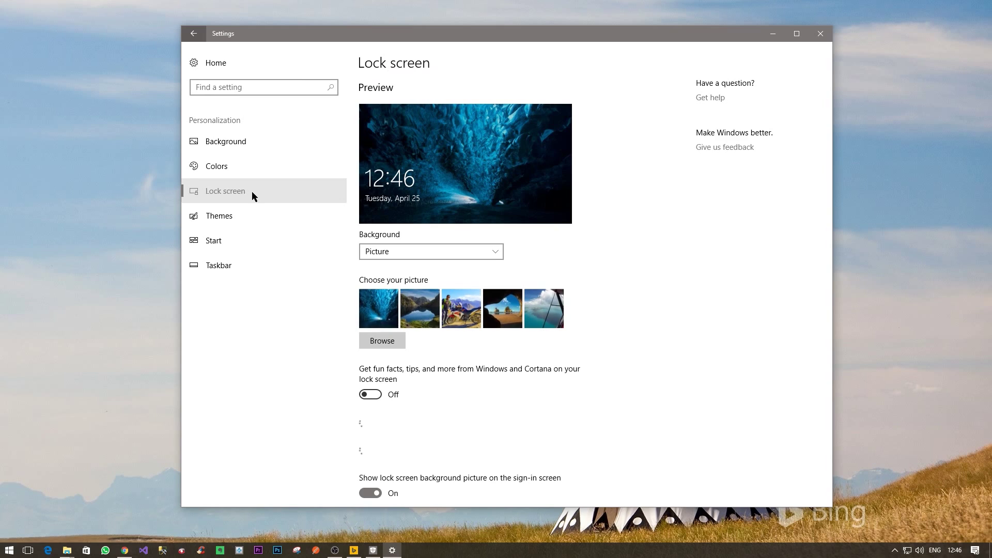
pyautogui.click(501, 253)
pyautogui.click(476, 239)
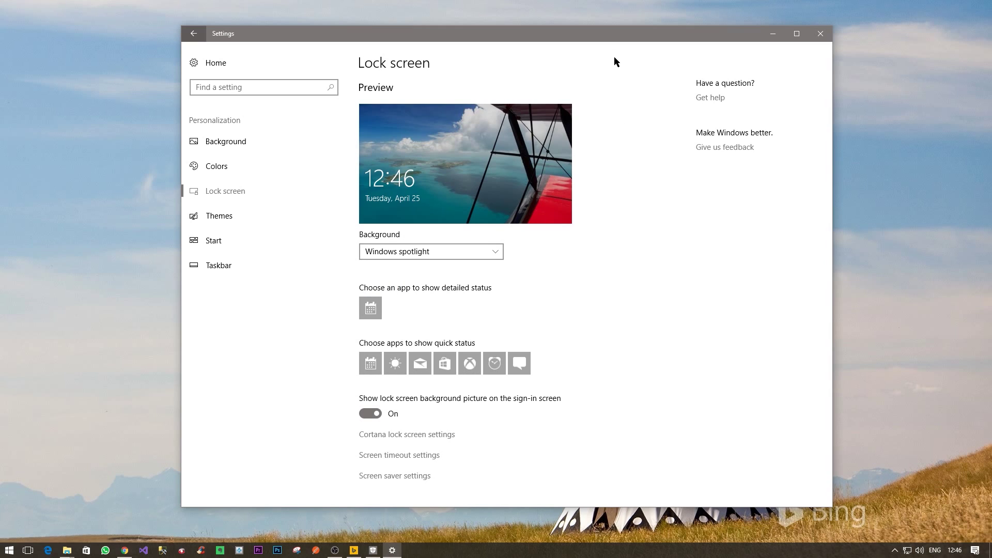
# Move the Settings window aside and minimize it to bring File Explorer forward.
pyautogui.moveTo(611, 38); pyautogui.dragTo(575, 44)
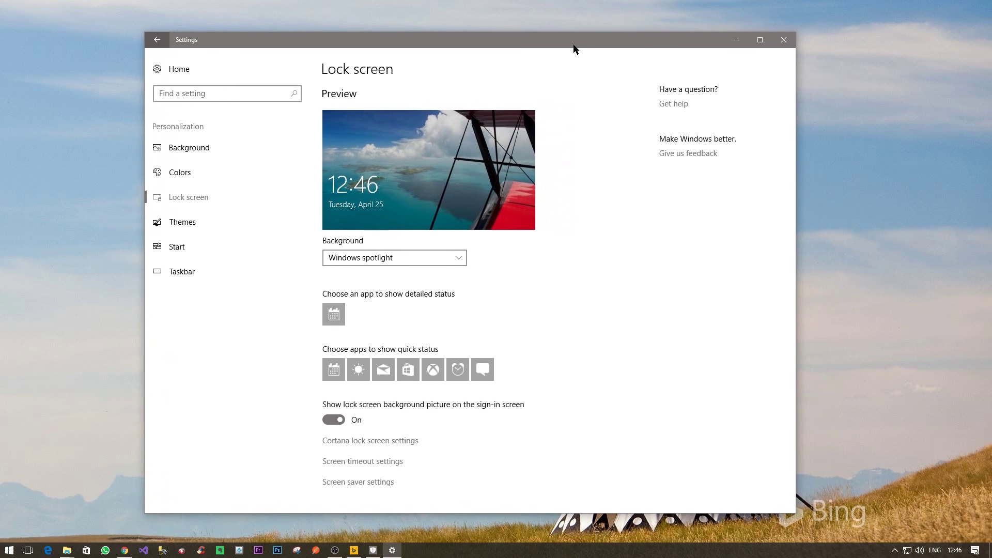
pyautogui.click(737, 44)
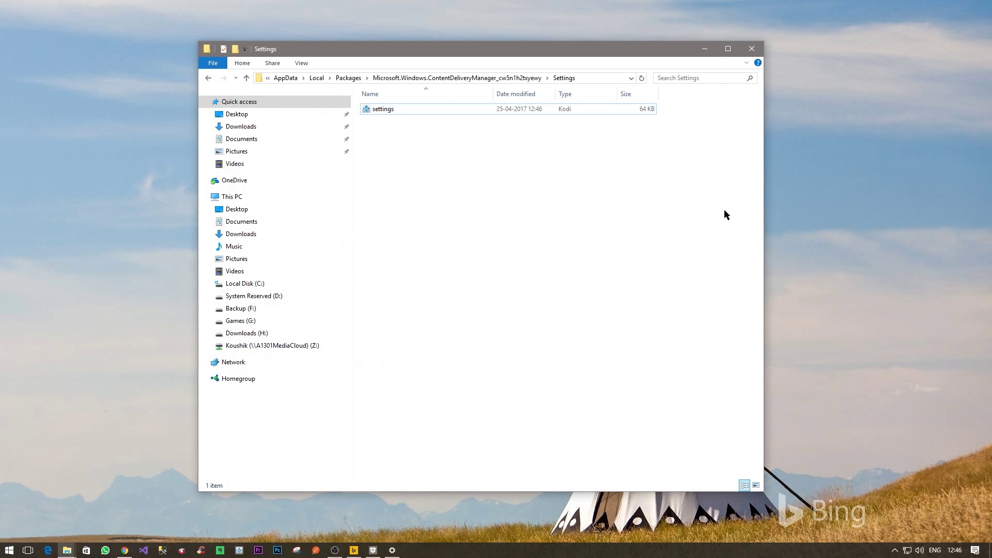